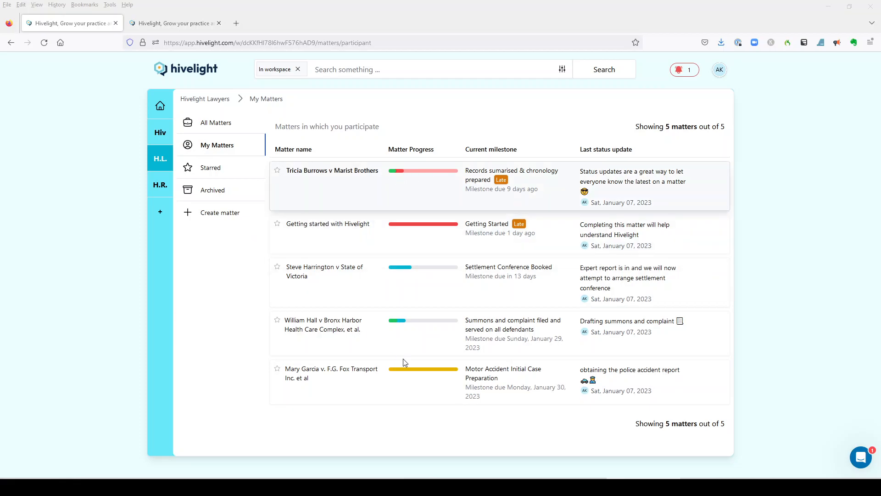
Start a matter named "new matter" with the practice area Personal Injury/Personal Injury
{"action": "left_click", "coordinate": [188, 215]}
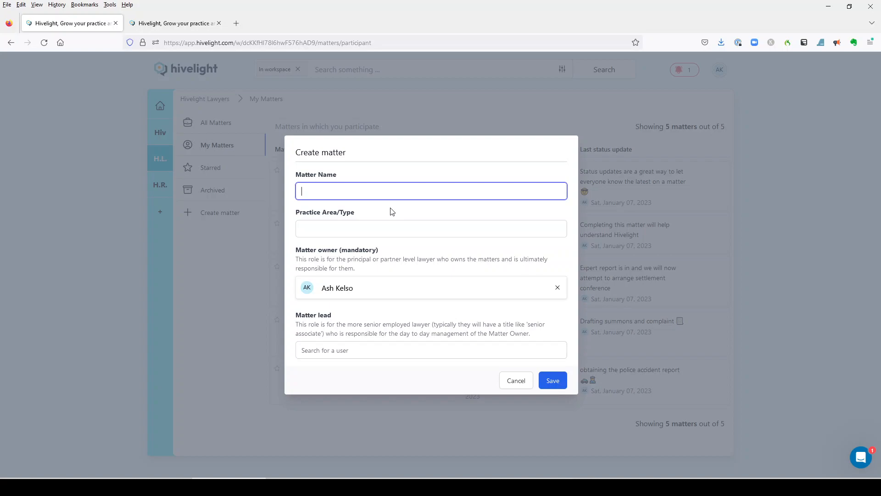
{"action": "type", "text": "new matter"}
{"action": "left_click", "coordinate": [388, 228]}
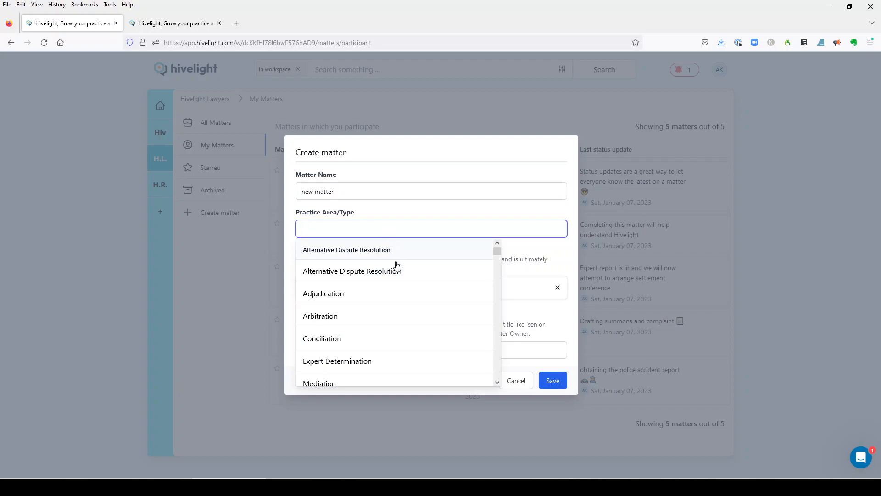
{"action": "scroll", "coordinate": [396, 264], "scroll_direction": "down", "scroll_amount": 10}
{"action": "scroll", "coordinate": [396, 271], "scroll_direction": "down", "scroll_amount": 5}
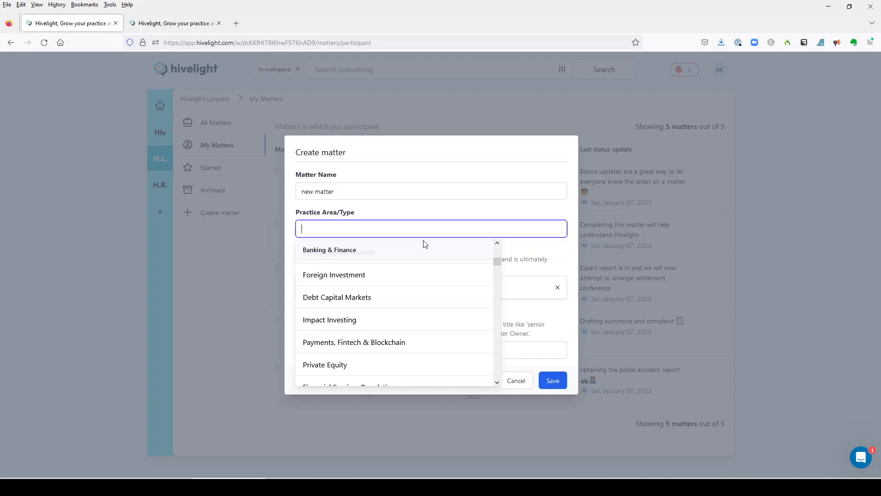
{"action": "type", "text": "person"}
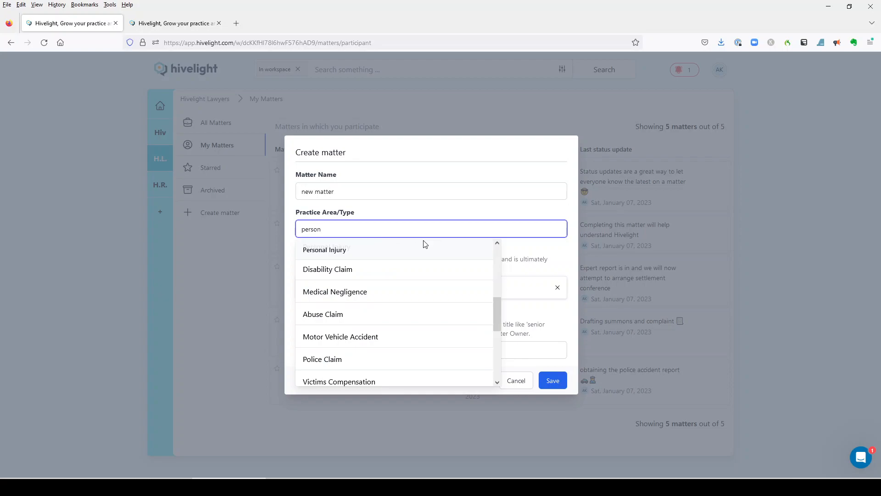
{"action": "scroll", "coordinate": [397, 284], "scroll_direction": "down", "scroll_amount": 4}
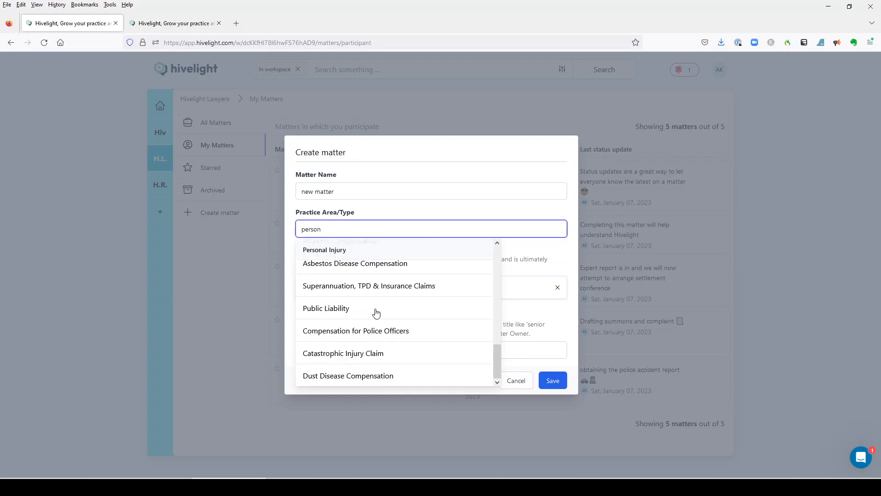
{"action": "type", "text": "al in"}
{"action": "scroll", "coordinate": [377, 306], "scroll_direction": "up", "scroll_amount": 5}
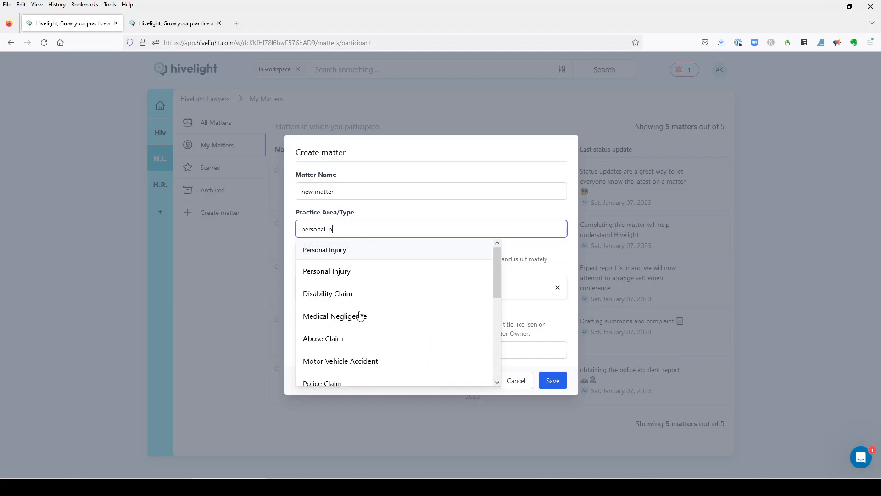
{"action": "left_click", "coordinate": [387, 271]}
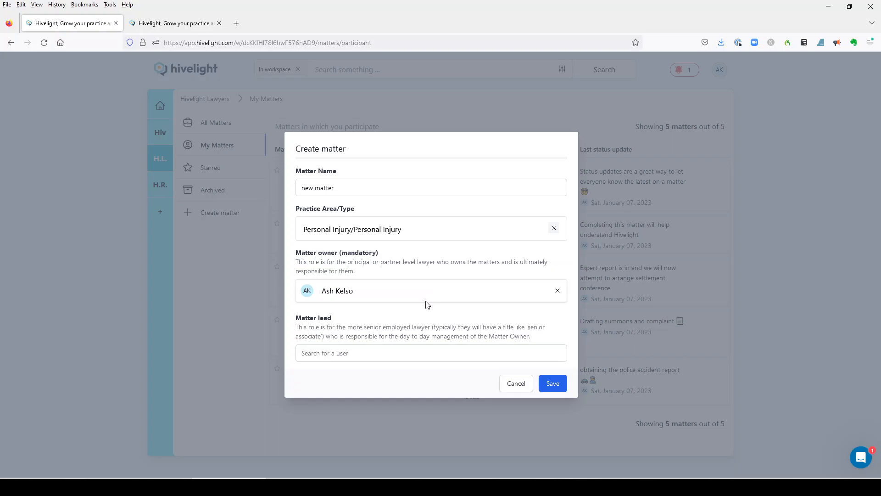
Assign Senior Lawyer1 as the matter lead and save the new matter
{"action": "left_click", "coordinate": [438, 356]}
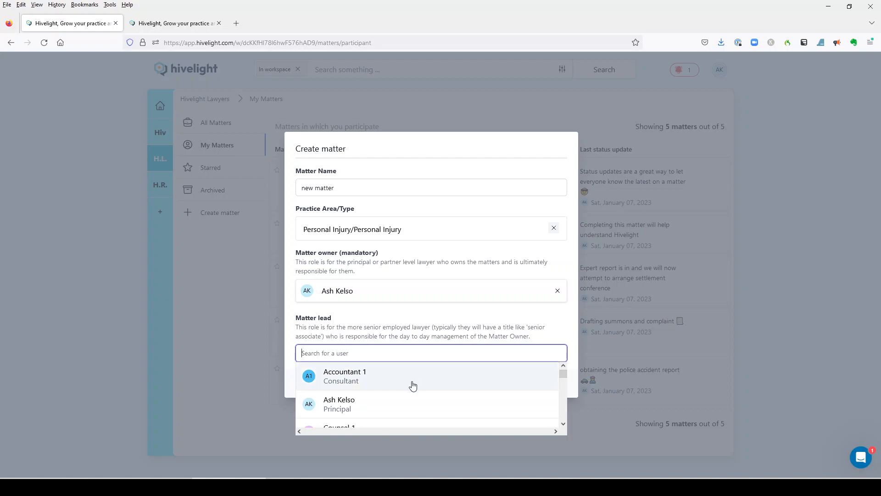
{"action": "scroll", "coordinate": [407, 401], "scroll_direction": "down", "scroll_amount": 5}
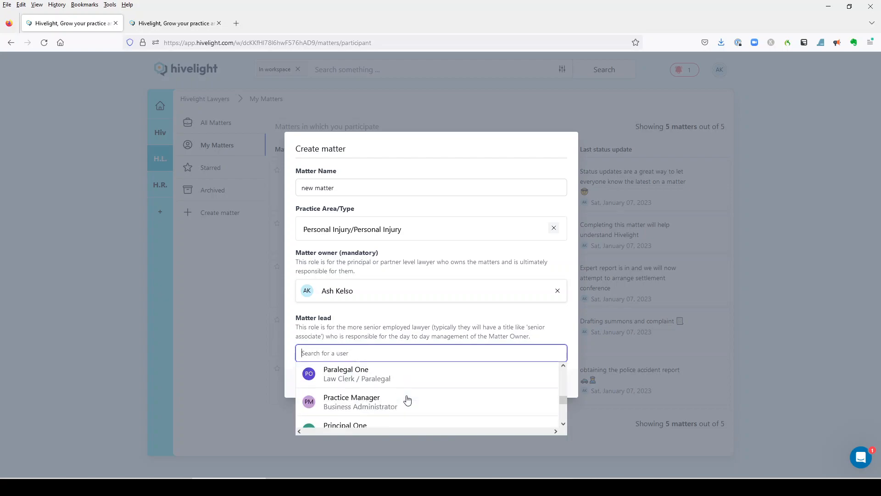
{"action": "scroll", "coordinate": [407, 400], "scroll_direction": "down", "scroll_amount": 4}
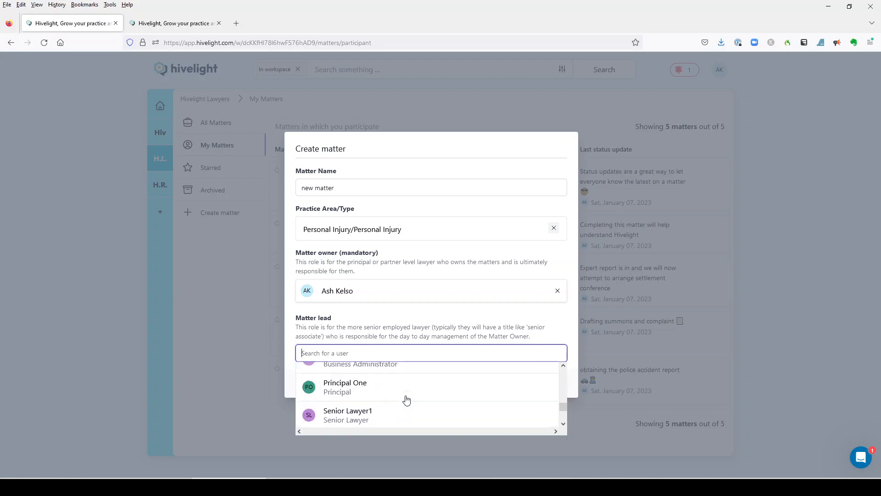
{"action": "left_click", "coordinate": [403, 413]}
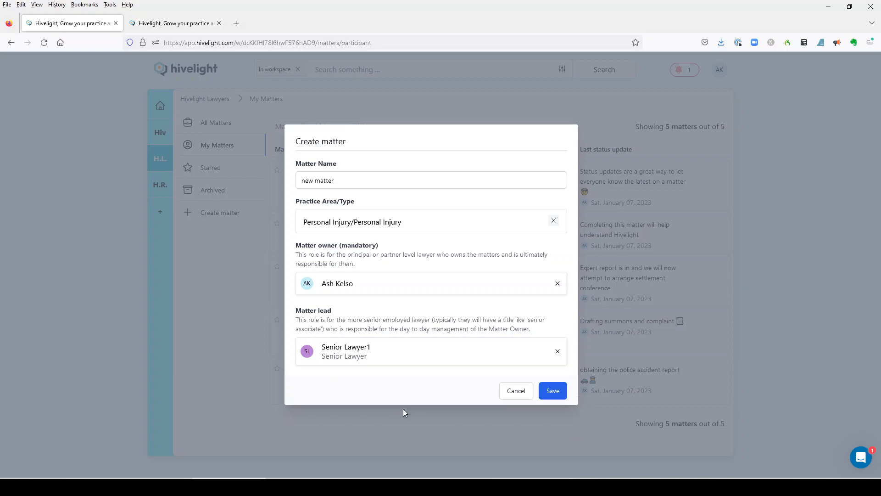
{"action": "left_click", "coordinate": [551, 394]}
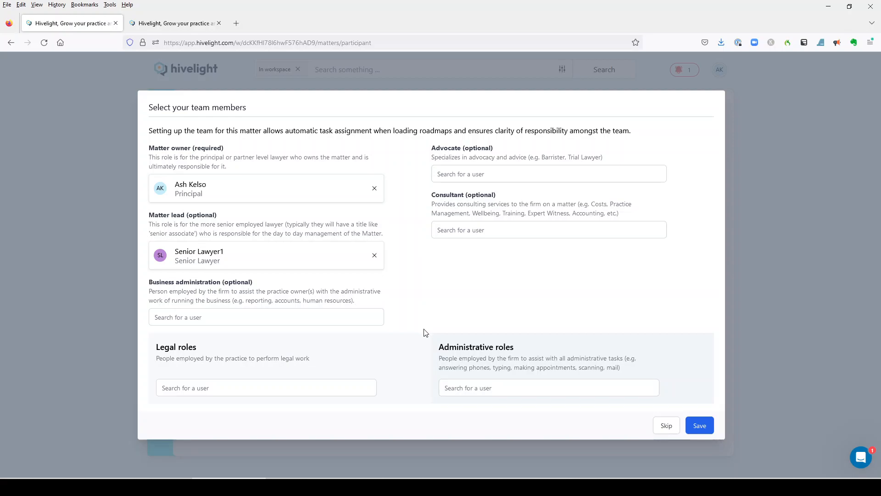
Add Counsel 1 to the matter team as the advocate
{"action": "left_click", "coordinate": [516, 174]}
{"action": "scroll", "coordinate": [504, 223], "scroll_direction": "down", "scroll_amount": 2}
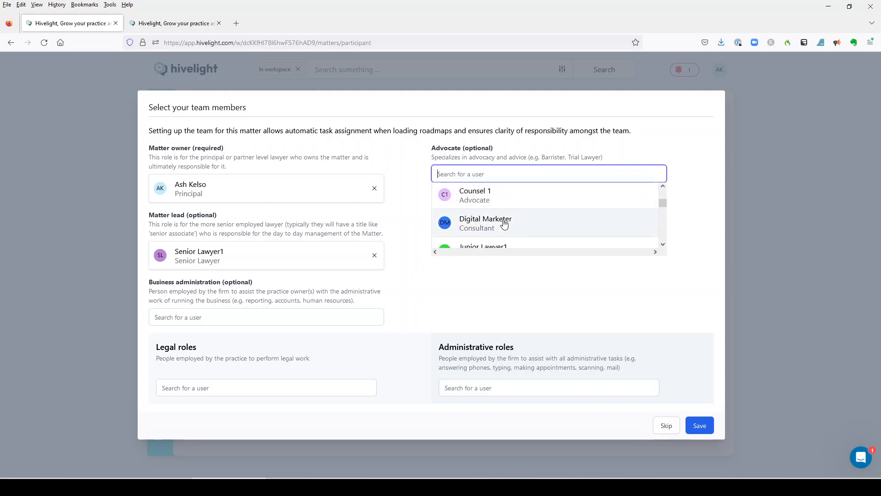
{"action": "left_click", "coordinate": [470, 195]}
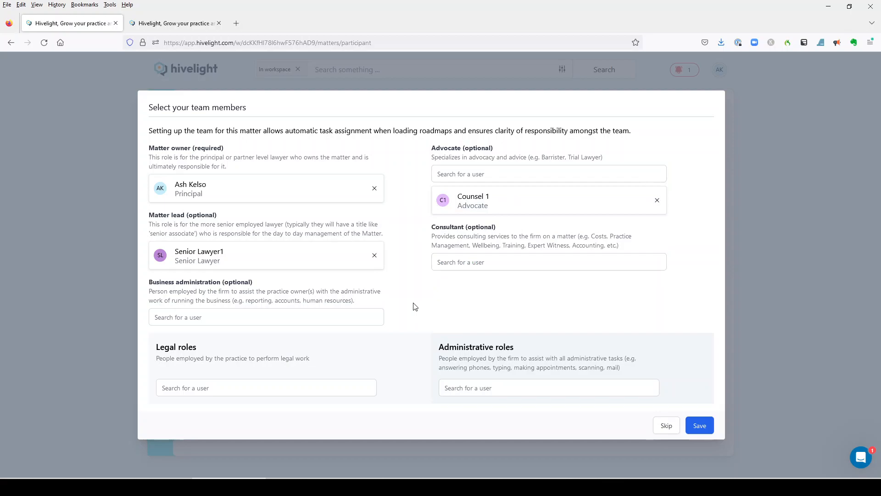
Add Practice Manager to the matter team under business administration
{"action": "left_click", "coordinate": [321, 316]}
{"action": "scroll", "coordinate": [277, 358], "scroll_direction": "down", "scroll_amount": 2}
{"action": "scroll", "coordinate": [277, 360], "scroll_direction": "down", "scroll_amount": 2}
{"action": "scroll", "coordinate": [277, 362], "scroll_direction": "down", "scroll_amount": 2}
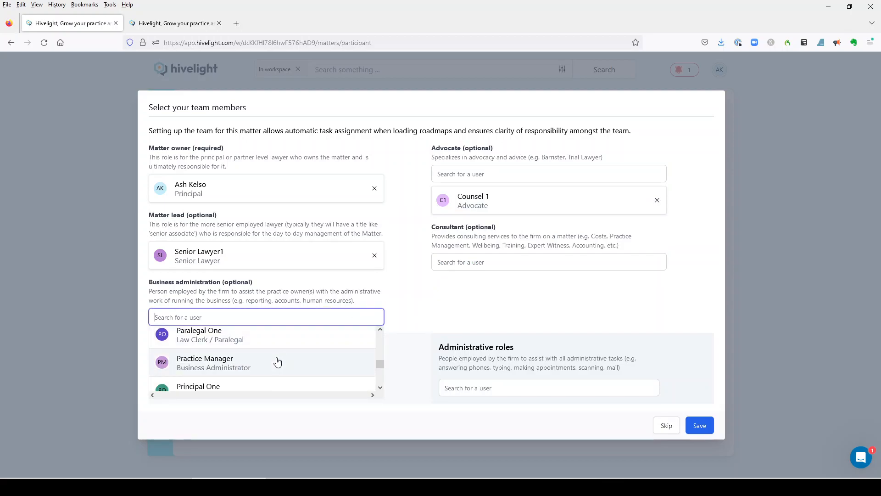
{"action": "left_click", "coordinate": [277, 362]}
Add Junior Lawyer1 and Paralegal One to the legal roles of the matter team
{"action": "scroll", "coordinate": [415, 320], "scroll_direction": "down", "scroll_amount": 2}
{"action": "left_click", "coordinate": [305, 390]}
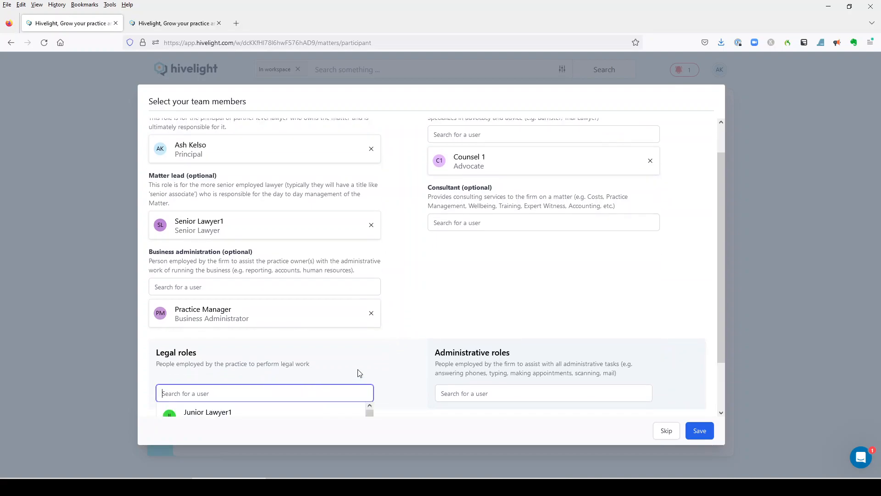
{"action": "scroll", "coordinate": [325, 364], "scroll_direction": "down", "scroll_amount": 2}
{"action": "left_click", "coordinate": [307, 364]}
{"action": "scroll", "coordinate": [303, 361], "scroll_direction": "down", "scroll_amount": 1}
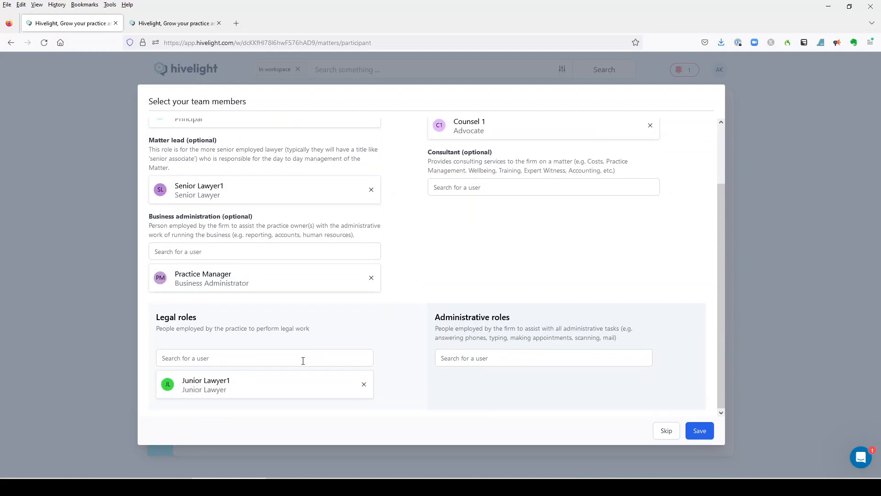
{"action": "left_click", "coordinate": [340, 357]}
{"action": "scroll", "coordinate": [317, 356], "scroll_direction": "down", "scroll_amount": 1}
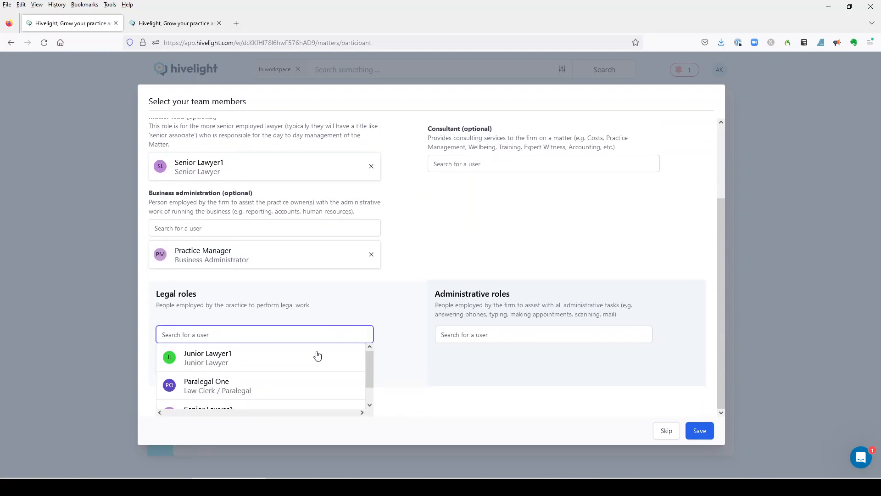
{"action": "left_click", "coordinate": [289, 386]}
Add Legal Assistant1 to the administrative roles and save the matter team
{"action": "left_click", "coordinate": [500, 357]}
{"action": "left_click", "coordinate": [507, 378]}
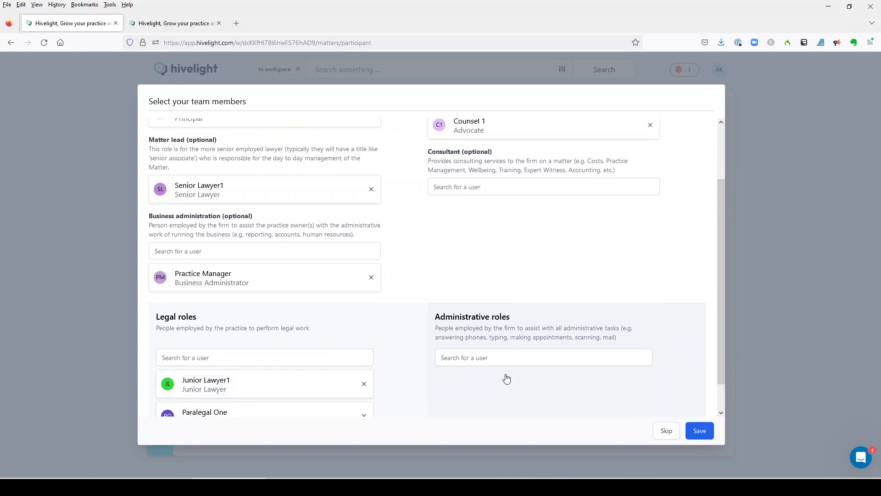
{"action": "scroll", "coordinate": [405, 287], "scroll_direction": "up", "scroll_amount": 3}
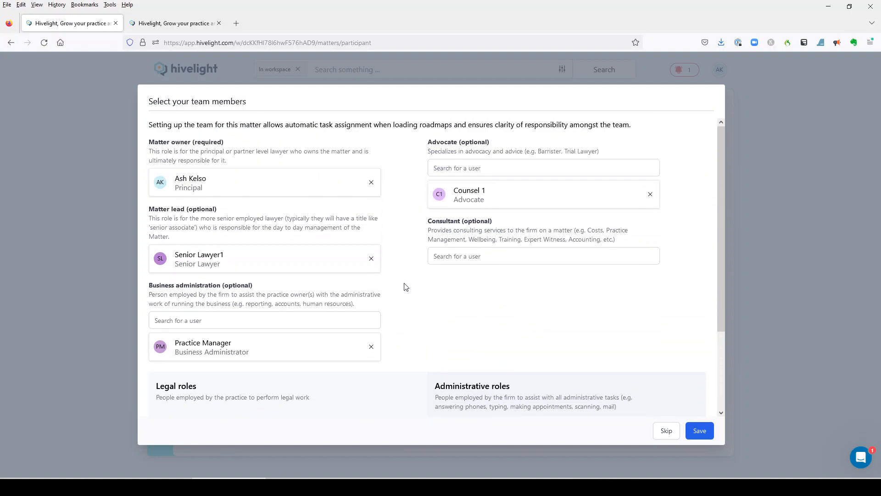
{"action": "scroll", "coordinate": [406, 287], "scroll_direction": "down", "scroll_amount": 4}
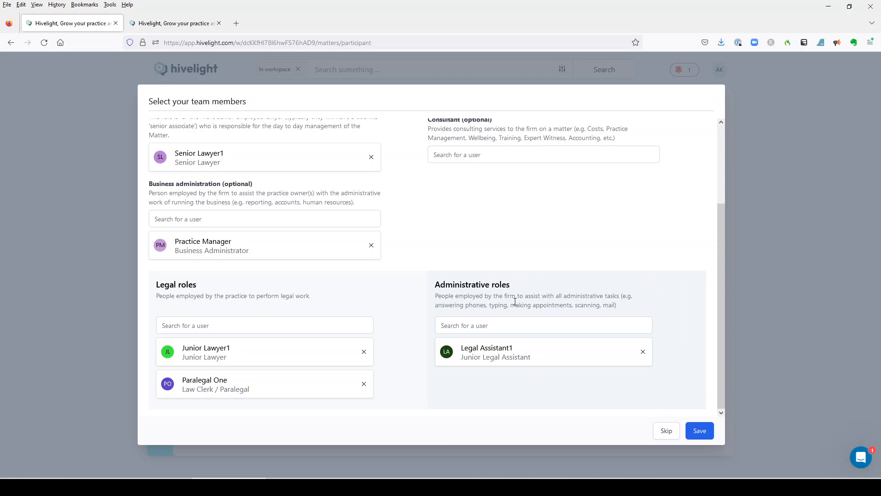
{"action": "left_click", "coordinate": [700, 431]}
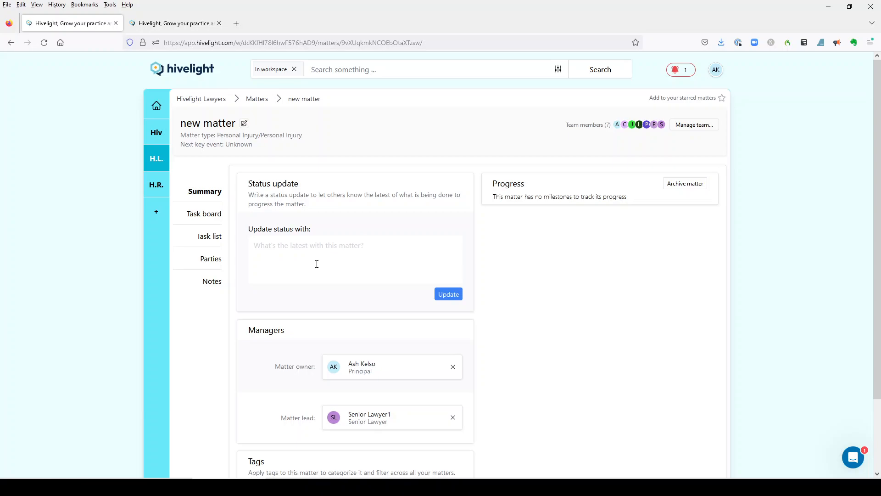
Look over the new matter's summary page and open its task board
{"action": "scroll", "coordinate": [318, 266], "scroll_direction": "down", "scroll_amount": 2}
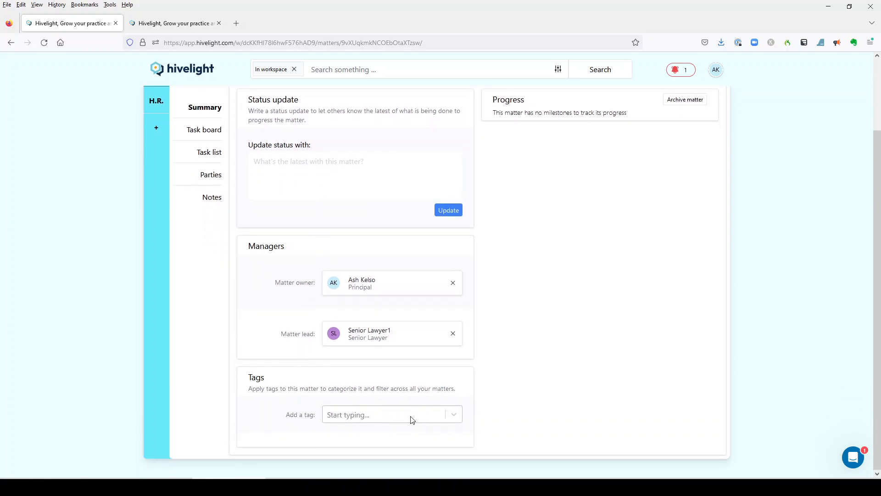
{"action": "scroll", "coordinate": [400, 338], "scroll_direction": "up", "scroll_amount": 2}
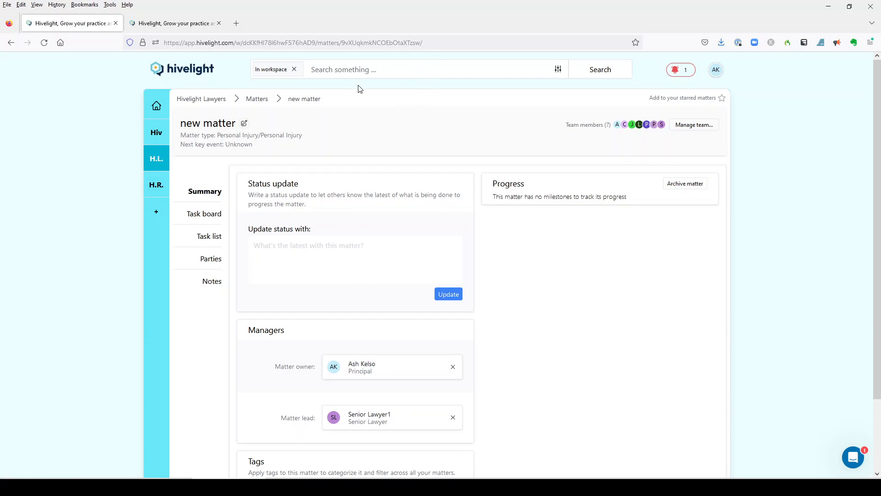
{"action": "left_click", "coordinate": [219, 218]}
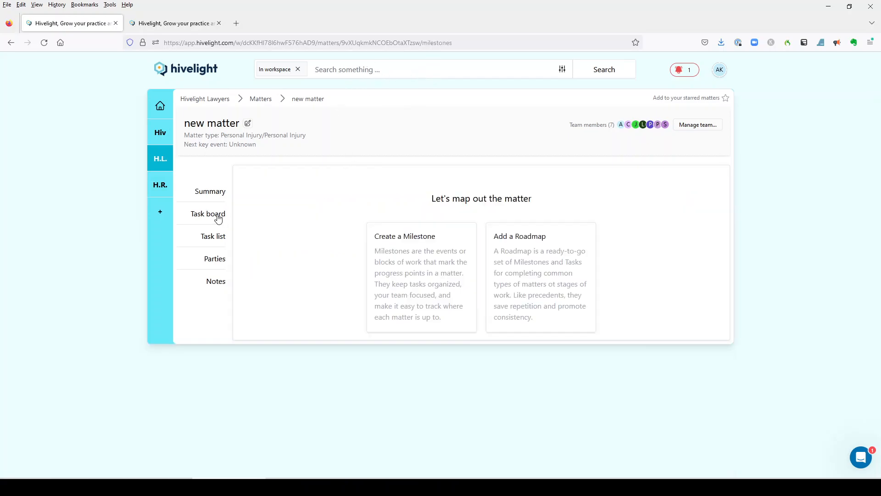
Begin adding a roadmap to the matter and choose [Australia] Personal Injury Case Preparation
{"action": "left_click", "coordinate": [542, 282]}
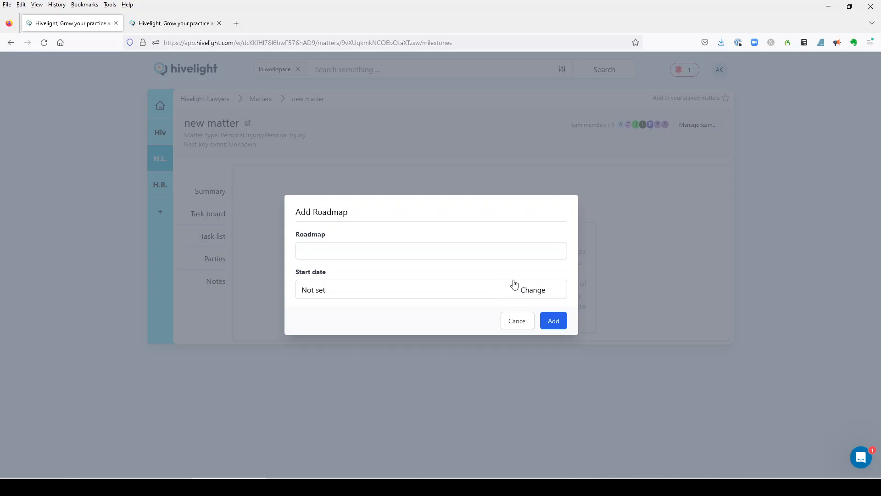
{"action": "left_click", "coordinate": [490, 252]}
{"action": "scroll", "coordinate": [419, 303], "scroll_direction": "down", "scroll_amount": 2}
{"action": "scroll", "coordinate": [419, 304], "scroll_direction": "up", "scroll_amount": 2}
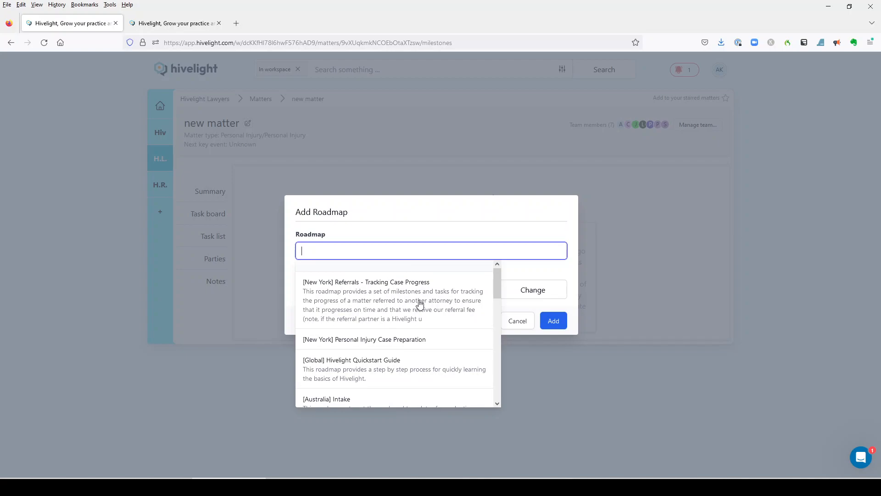
{"action": "scroll", "coordinate": [419, 304], "scroll_direction": "down", "scroll_amount": 2}
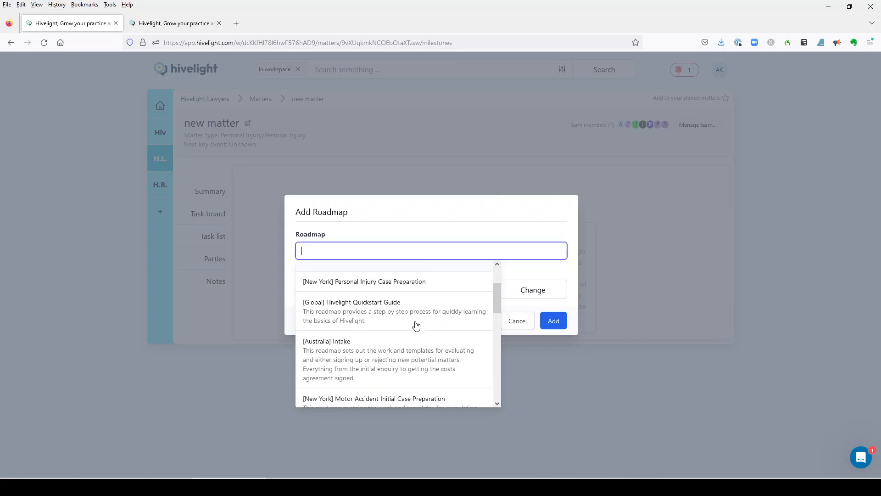
{"action": "scroll", "coordinate": [415, 321], "scroll_direction": "down", "scroll_amount": 2}
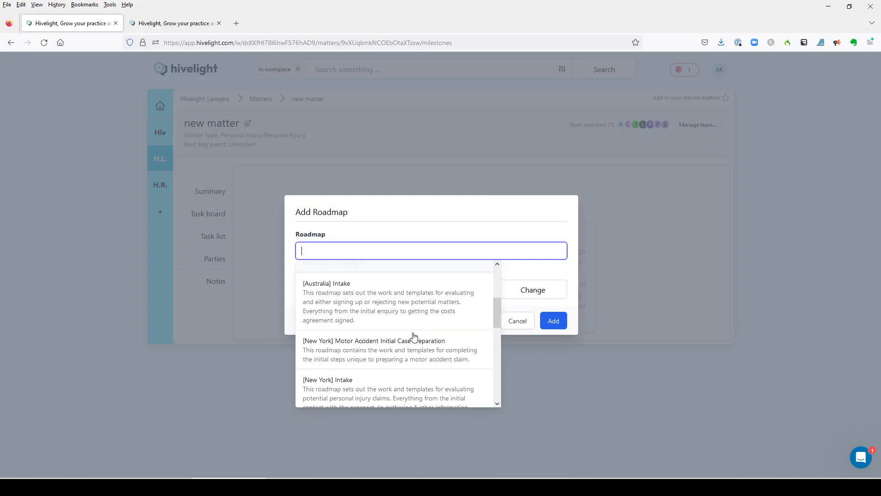
{"action": "scroll", "coordinate": [403, 330], "scroll_direction": "down", "scroll_amount": 4}
{"action": "scroll", "coordinate": [402, 329], "scroll_direction": "down", "scroll_amount": 4}
{"action": "scroll", "coordinate": [401, 333], "scroll_direction": "up", "scroll_amount": 2}
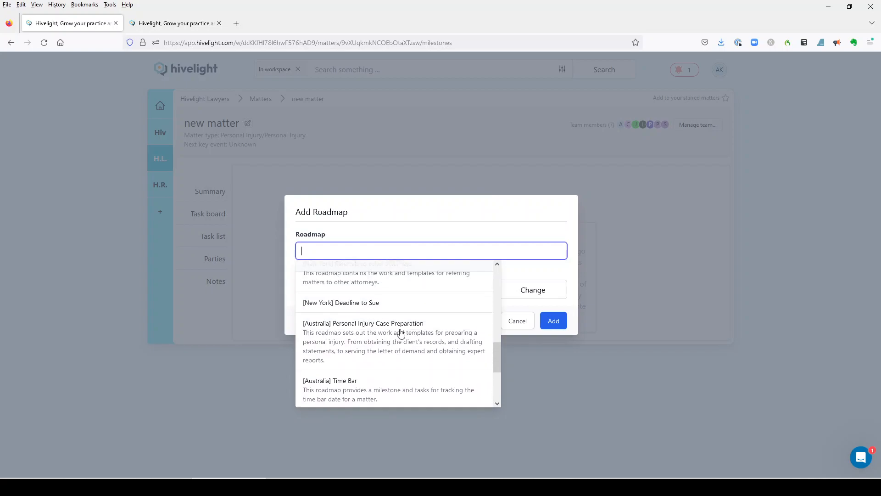
{"action": "left_click", "coordinate": [398, 337]}
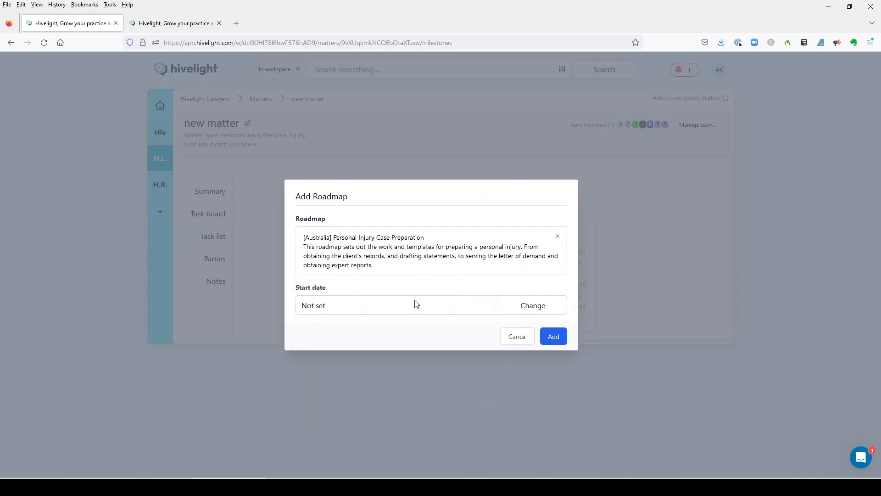
Set the roadmap's start date to 11 January 2023 and add it to the matter
{"action": "left_click", "coordinate": [540, 310]}
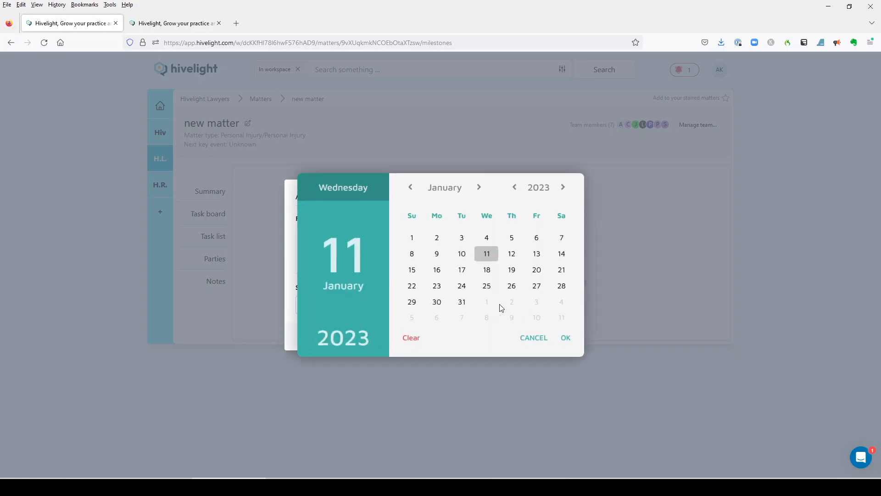
{"action": "left_click", "coordinate": [487, 256]}
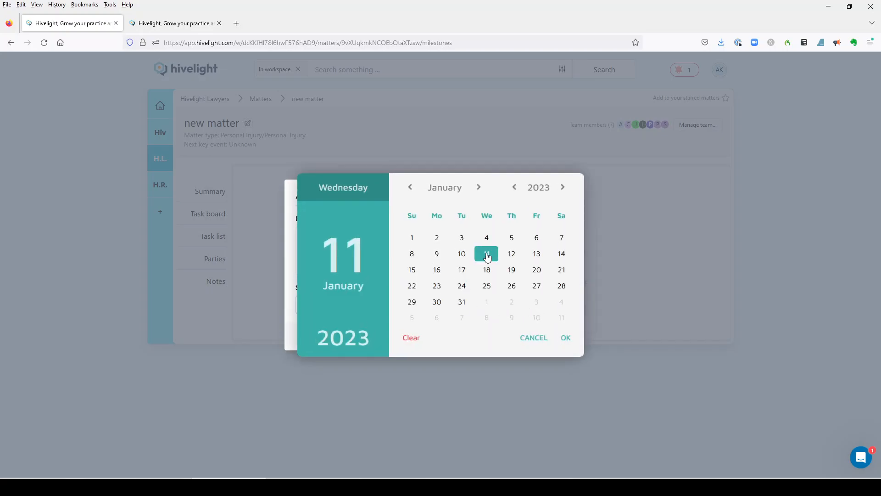
{"action": "left_click", "coordinate": [566, 340]}
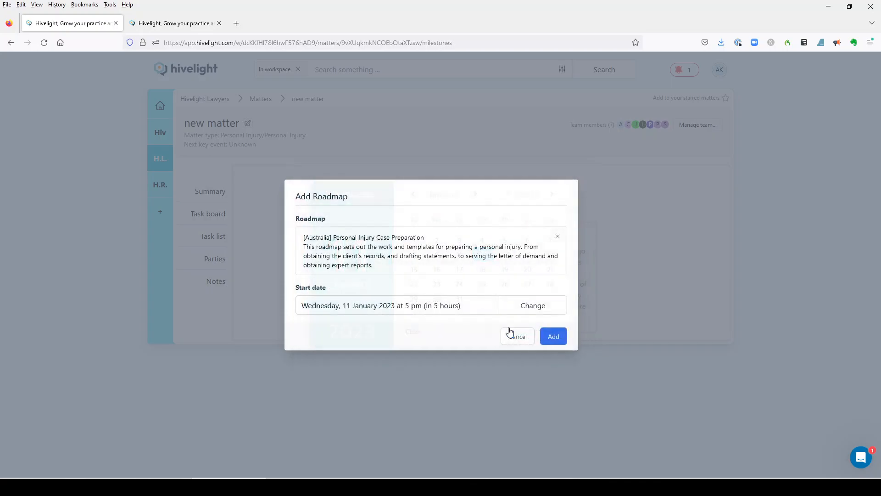
{"action": "left_click", "coordinate": [550, 337]}
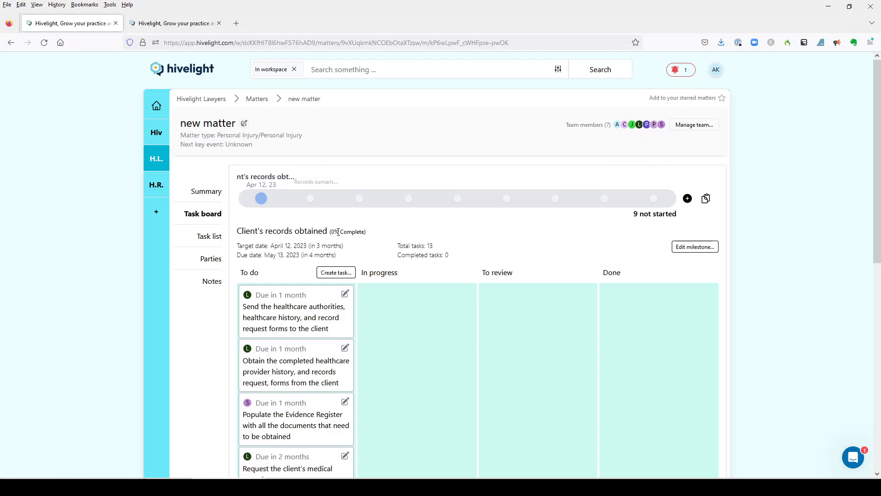
Look over the task creation form and the matter's full list of milestones without changing anything
{"action": "left_click", "coordinate": [339, 277]}
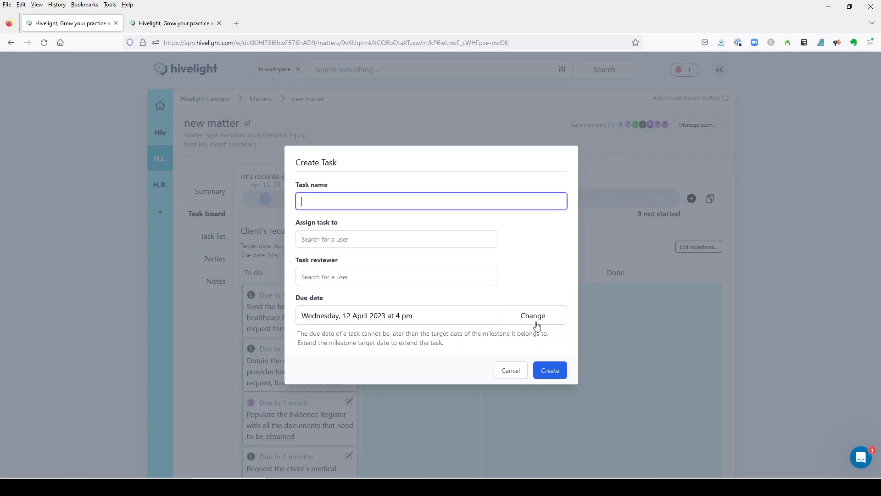
{"action": "left_click", "coordinate": [618, 243]}
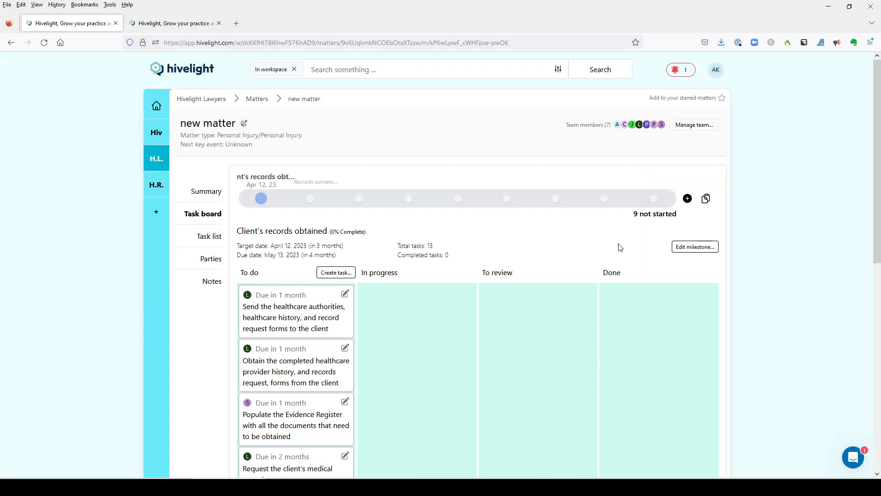
{"action": "left_click", "coordinate": [338, 199]}
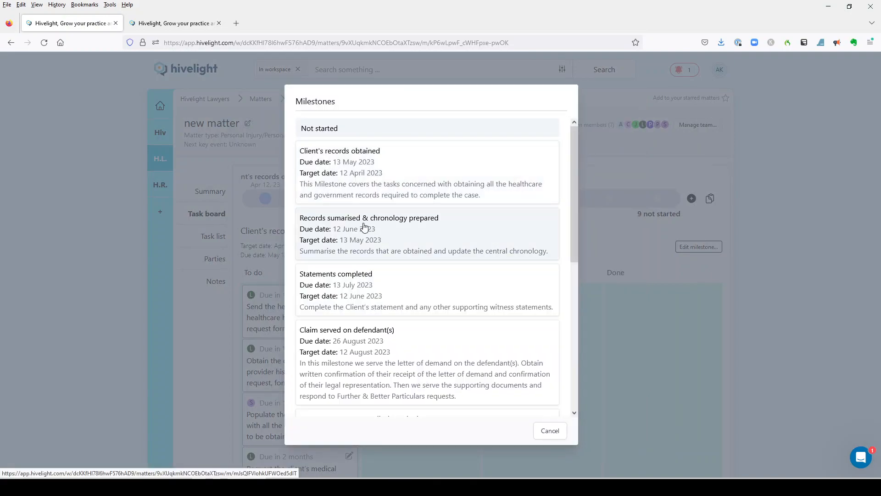
{"action": "scroll", "coordinate": [365, 229], "scroll_direction": "down", "scroll_amount": 3}
{"action": "scroll", "coordinate": [367, 231], "scroll_direction": "down", "scroll_amount": 2}
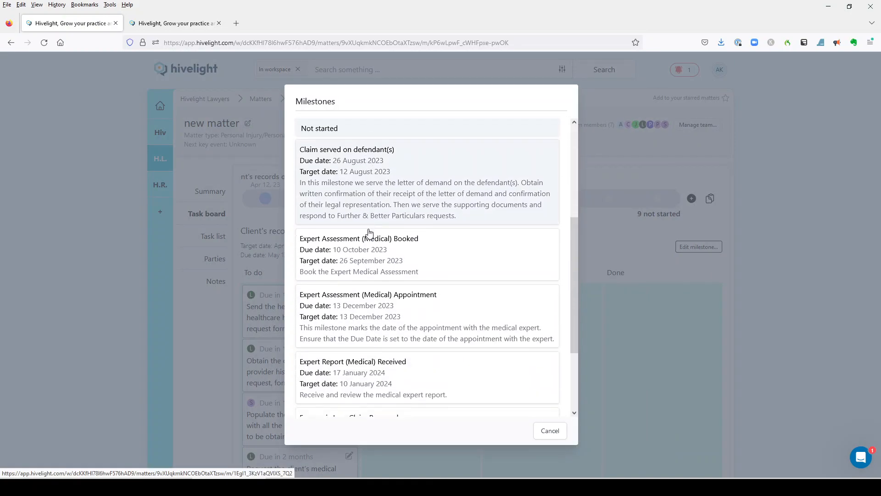
{"action": "scroll", "coordinate": [367, 231], "scroll_direction": "down", "scroll_amount": 2}
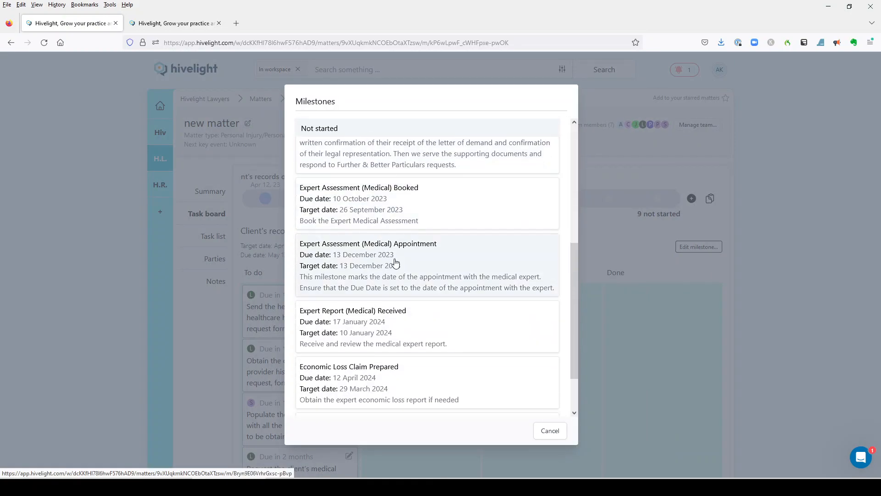
{"action": "left_click", "coordinate": [615, 239]}
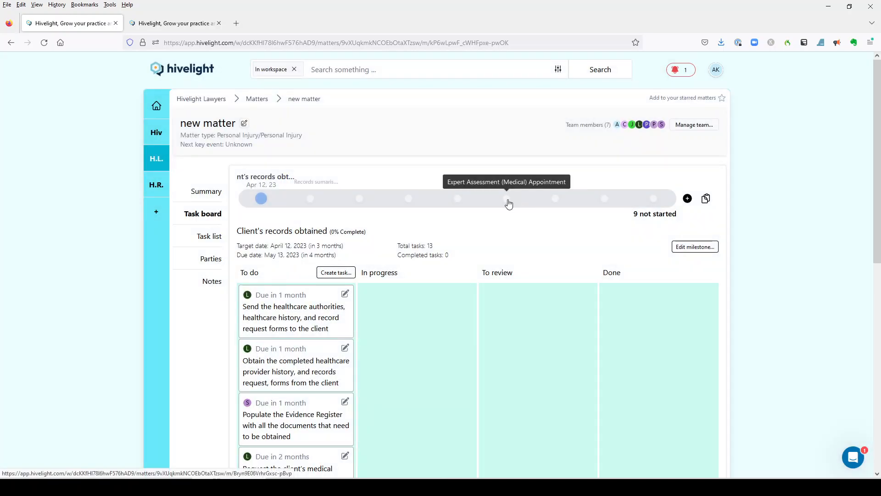
Open the Expert Assessment (Medical) Appointment milestone and view the options for copying the matter as a roadmap and adding milestones
{"action": "left_click", "coordinate": [508, 202]}
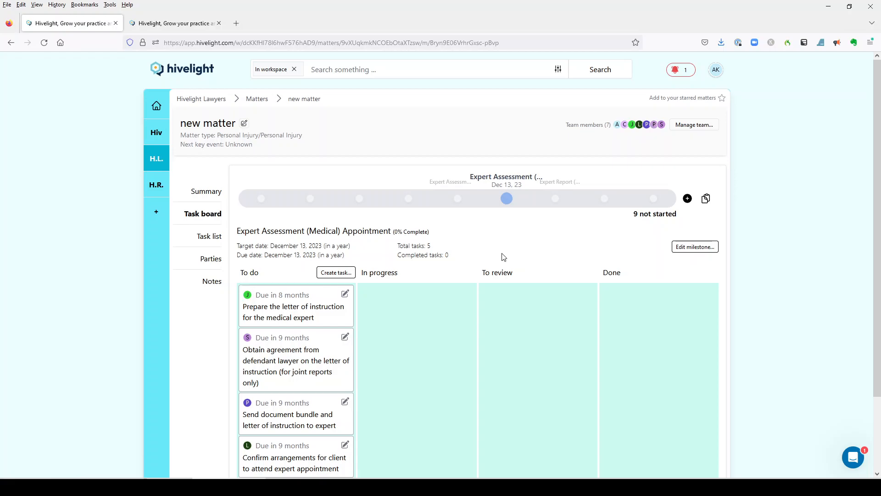
{"action": "left_click", "coordinate": [708, 203]}
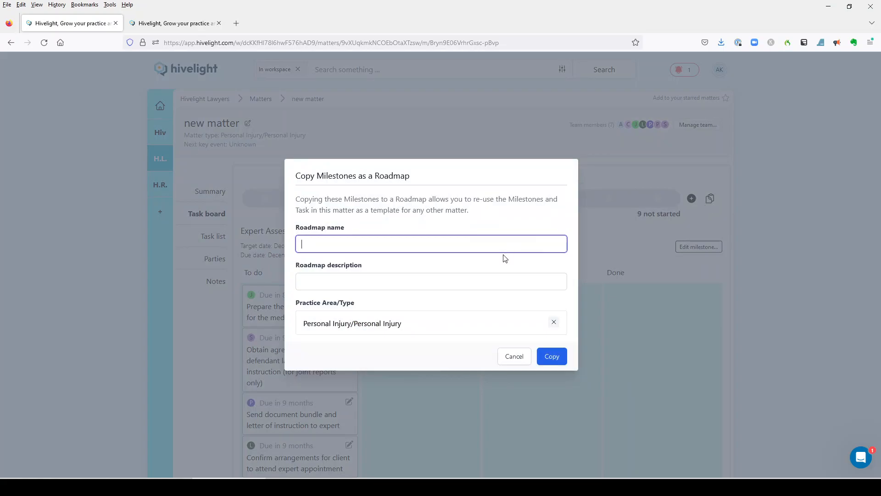
{"action": "left_click", "coordinate": [607, 242]}
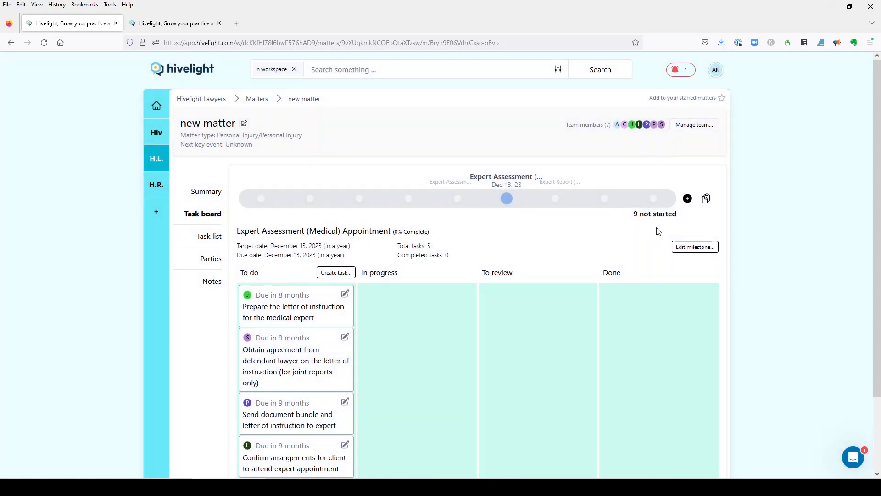
{"action": "left_click", "coordinate": [687, 198]}
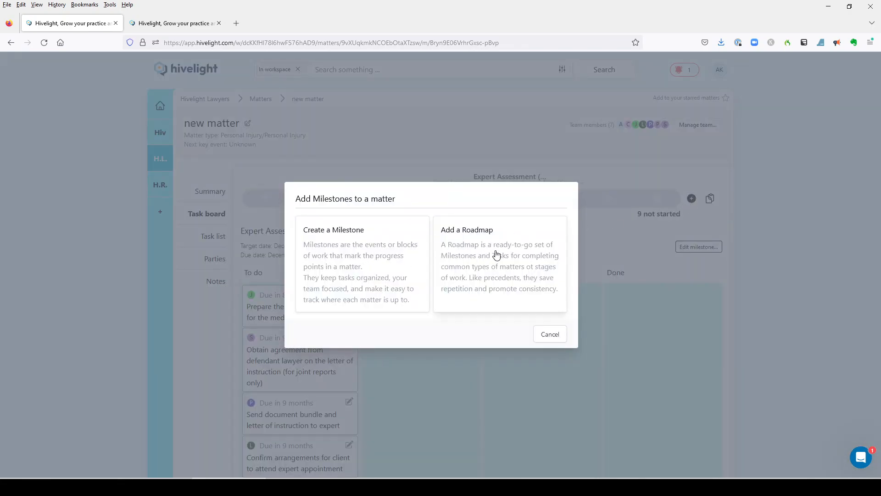
{"action": "left_click", "coordinate": [619, 231]}
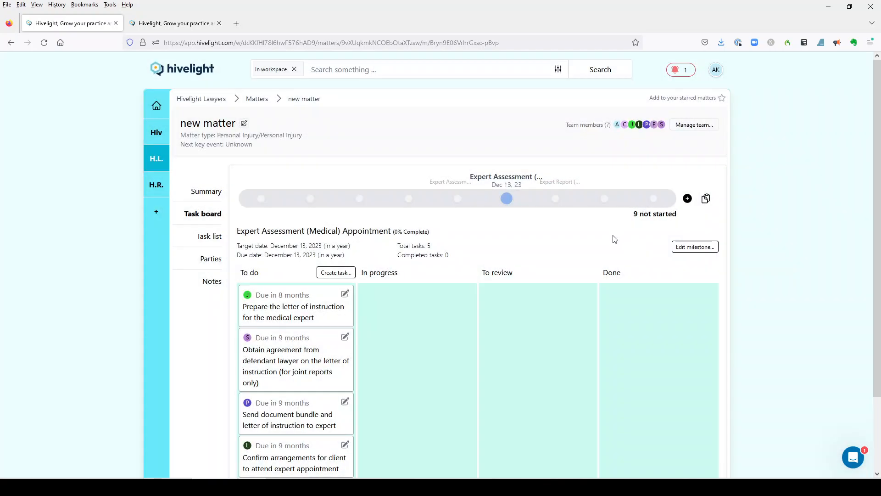
Review the matter's milestone list and open the Medicare Notice of Charge Obtained milestone on the task board
{"action": "left_click", "coordinate": [283, 199]}
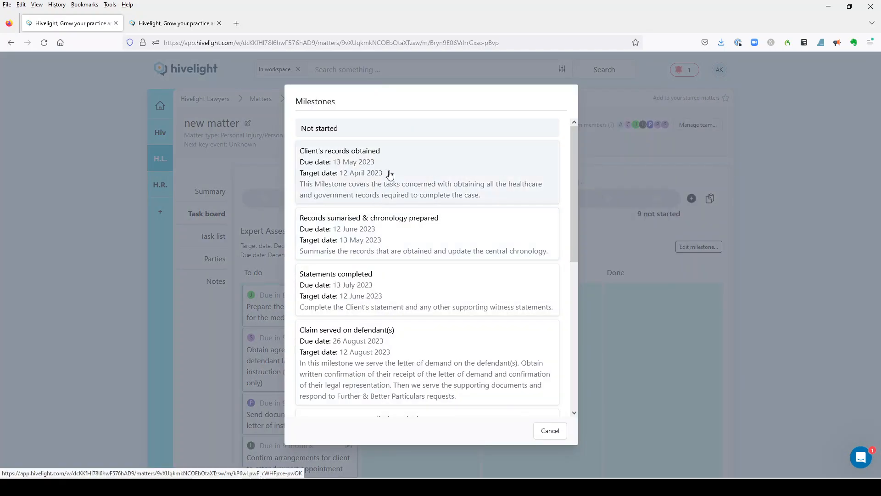
{"action": "scroll", "coordinate": [390, 176], "scroll_direction": "down", "scroll_amount": 2}
{"action": "scroll", "coordinate": [390, 176], "scroll_direction": "down", "scroll_amount": 3}
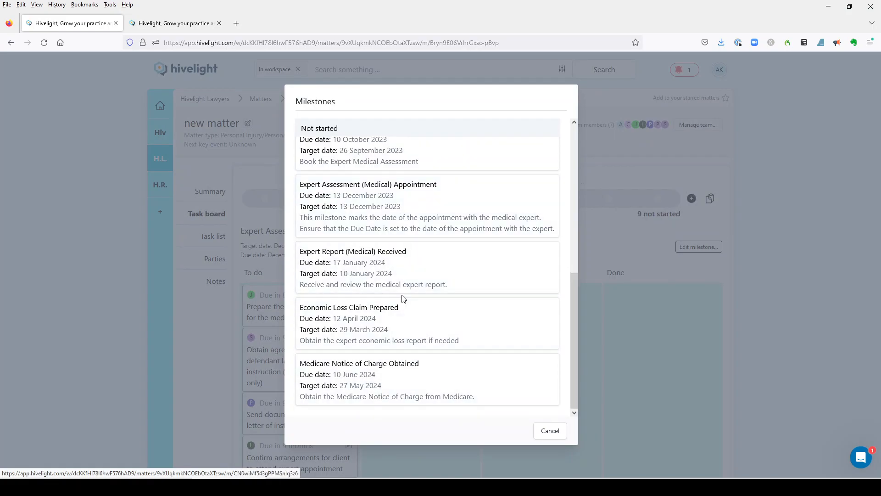
{"action": "left_click", "coordinate": [606, 229]}
{"action": "left_click", "coordinate": [654, 199]}
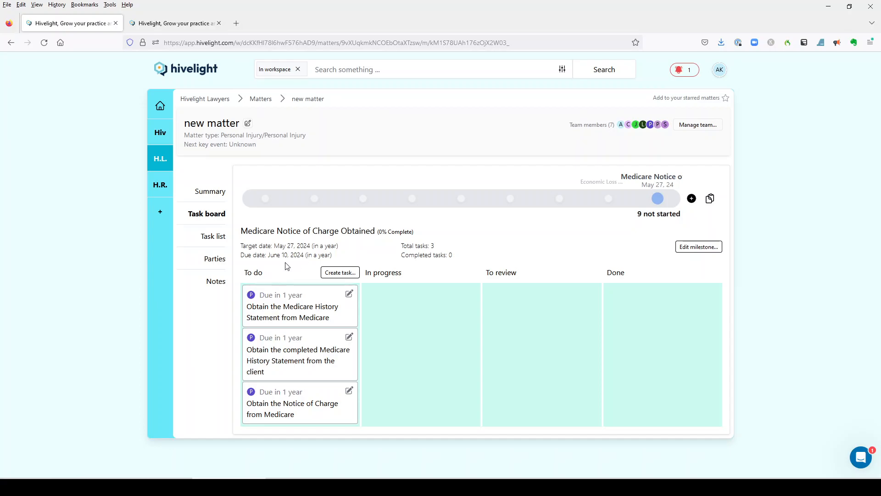
Begin adding another roadmap to the matter and choose [Australia] Settlement Negotiations
{"action": "left_click", "coordinate": [691, 199]}
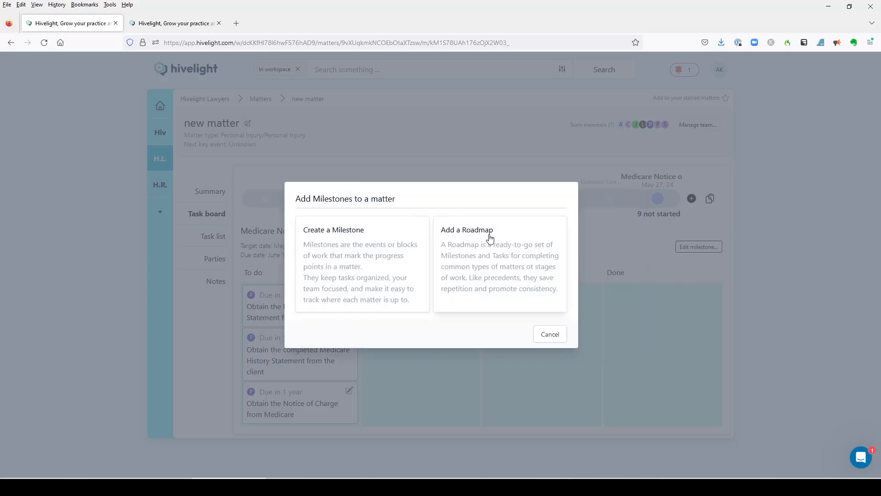
{"action": "left_click", "coordinate": [508, 252]}
{"action": "left_click", "coordinate": [390, 248]}
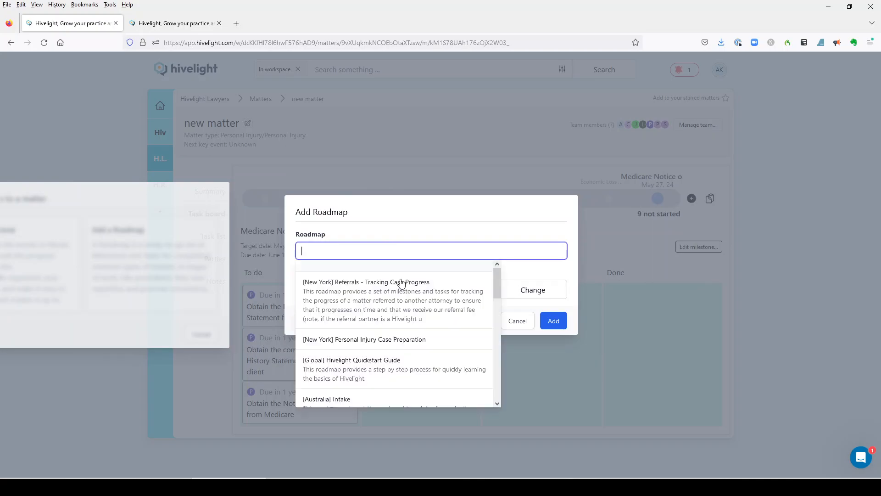
{"action": "scroll", "coordinate": [410, 314], "scroll_direction": "down", "scroll_amount": 1}
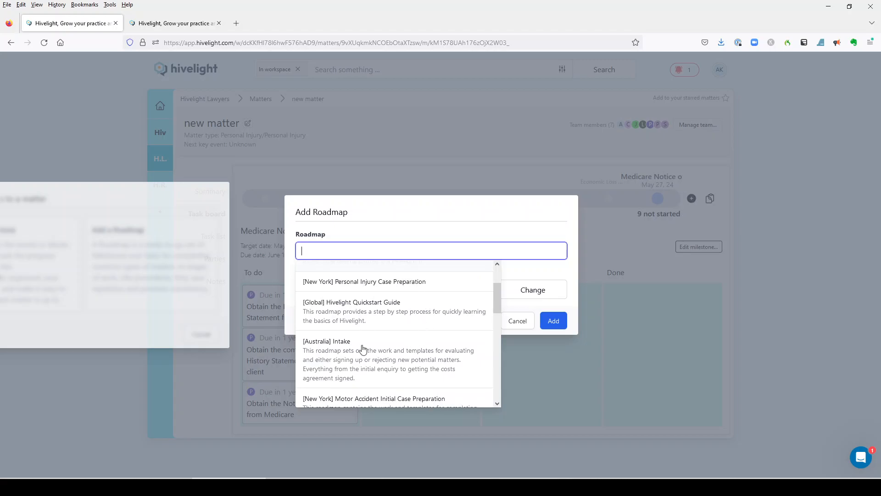
{"action": "scroll", "coordinate": [391, 322], "scroll_direction": "down", "scroll_amount": 6}
{"action": "scroll", "coordinate": [387, 342], "scroll_direction": "up", "scroll_amount": 2}
{"action": "scroll", "coordinate": [386, 342], "scroll_direction": "down", "scroll_amount": 2}
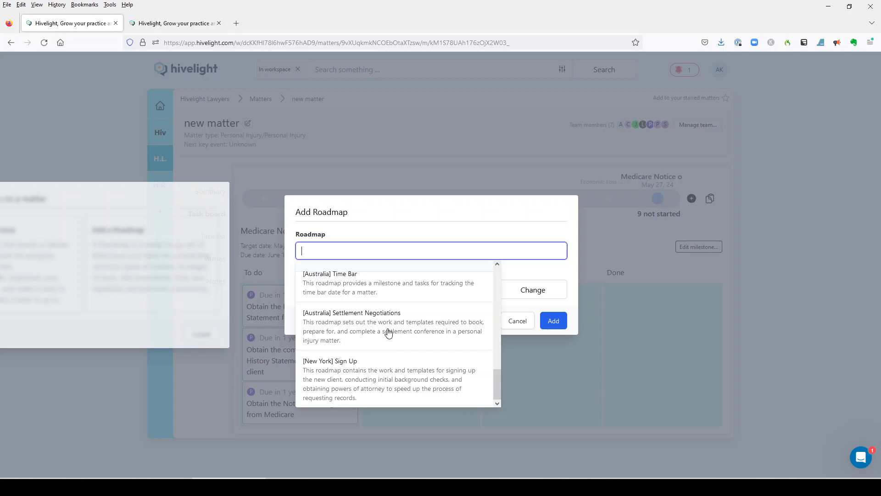
{"action": "left_click", "coordinate": [393, 327]}
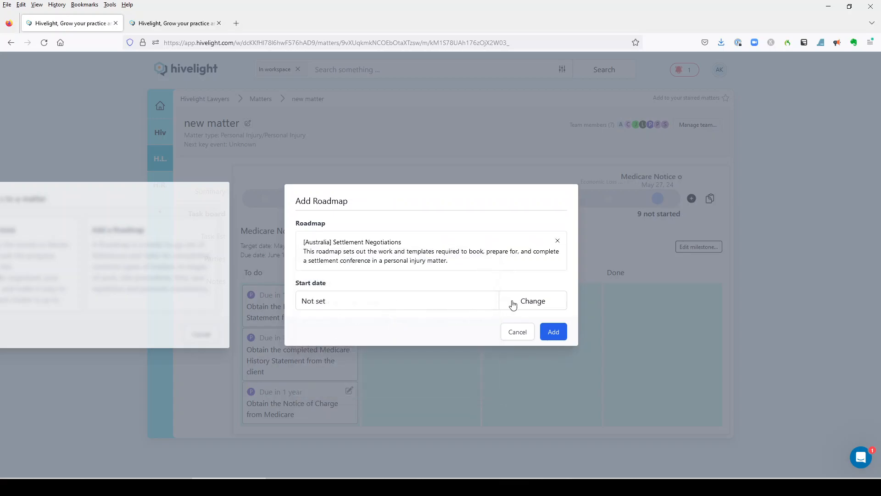
Set the Settlement Negotiations roadmap's start date to 11 June 2024, add it to the matter and return to the task board
{"action": "left_click", "coordinate": [512, 302]}
{"action": "left_click", "coordinate": [562, 186]}
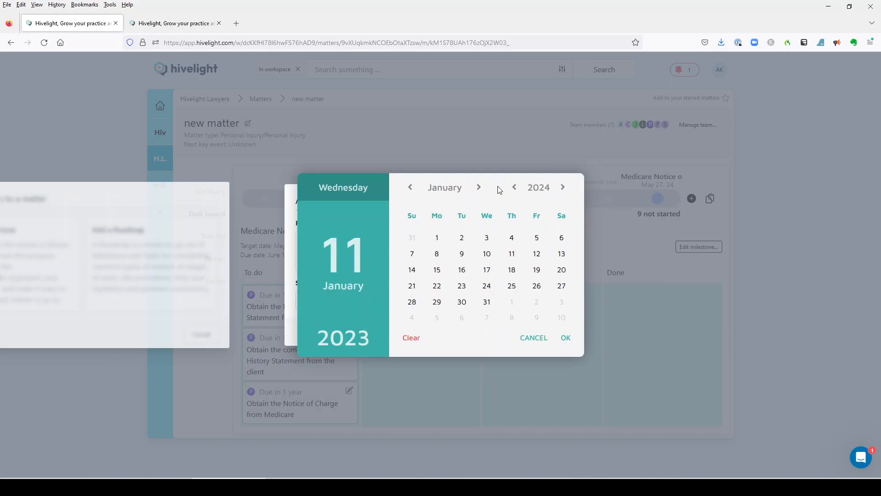
{"action": "left_click", "coordinate": [479, 188]}
{"action": "left_click", "coordinate": [479, 188]}
{"action": "left_click", "coordinate": [480, 189]}
{"action": "left_click", "coordinate": [480, 188]}
{"action": "left_click", "coordinate": [480, 188]}
{"action": "left_click", "coordinate": [480, 188]}
{"action": "left_click", "coordinate": [410, 187]}
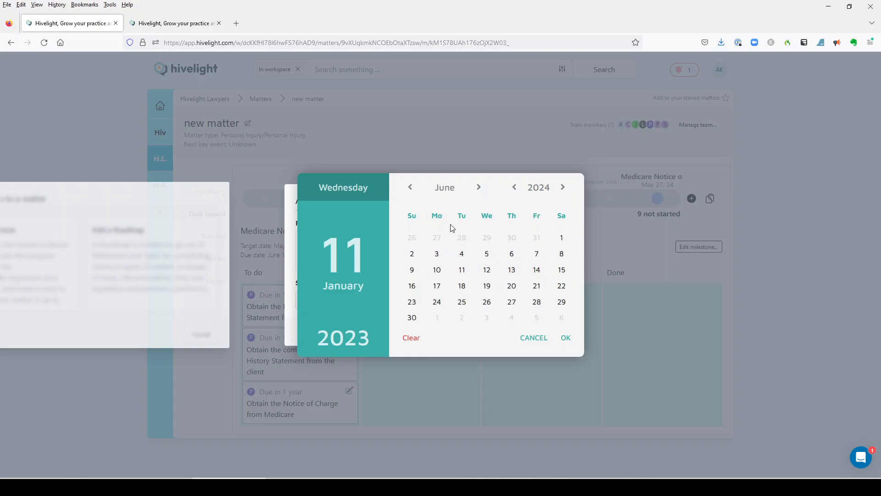
{"action": "left_click", "coordinate": [462, 271]}
{"action": "left_click", "coordinate": [566, 338]}
{"action": "left_click", "coordinate": [552, 333]}
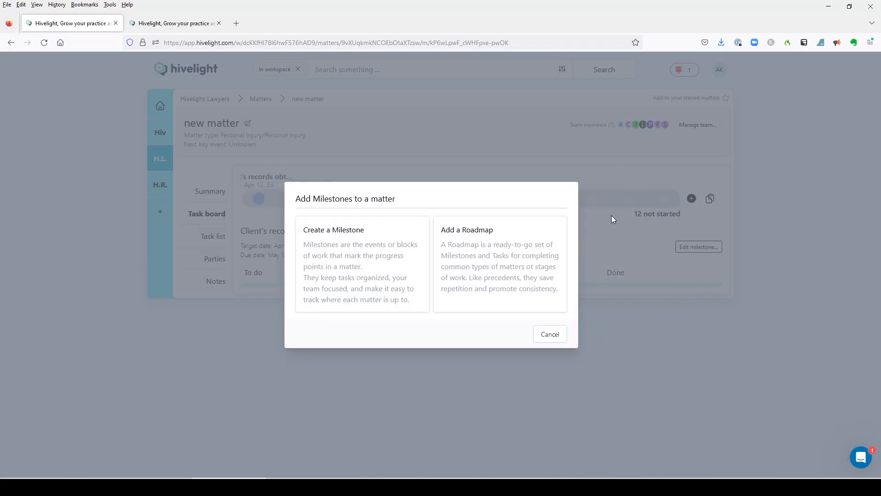
{"action": "left_click", "coordinate": [786, 293]}
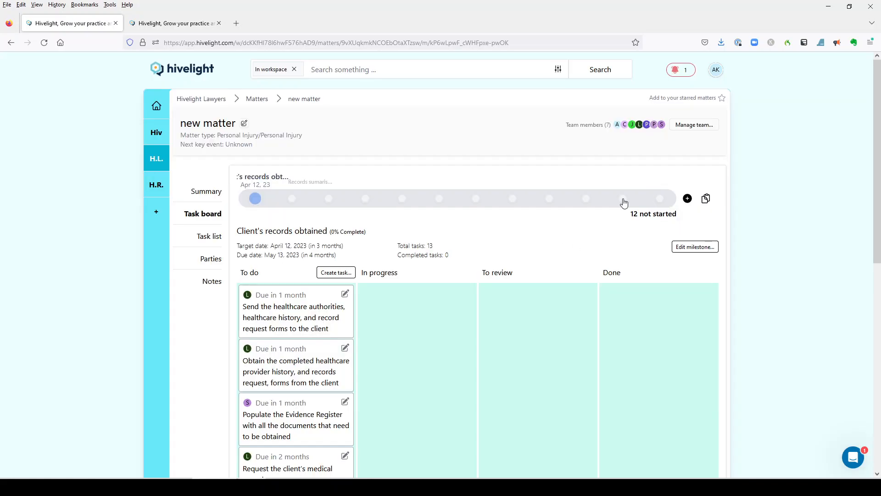
Open the Settlement Conference milestone, read its task on confirming the client's attendance arrangements, and return to the milestone's board
{"action": "left_click", "coordinate": [623, 199]}
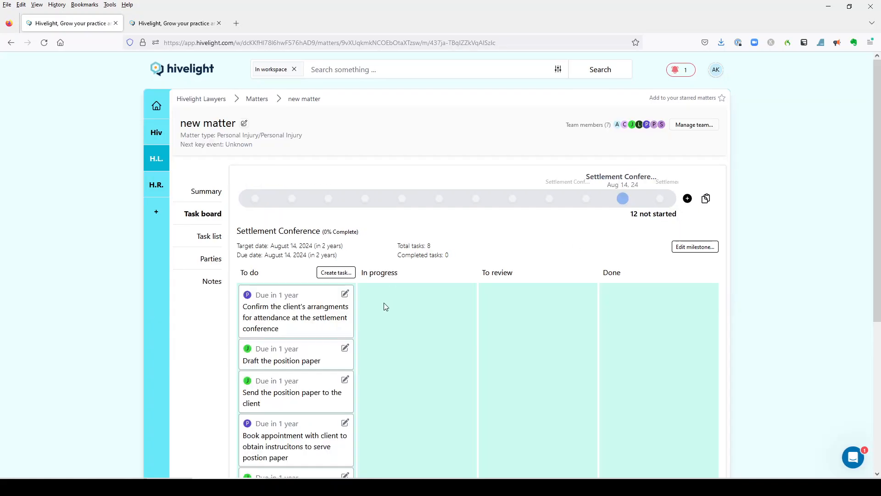
{"action": "left_click", "coordinate": [358, 316]}
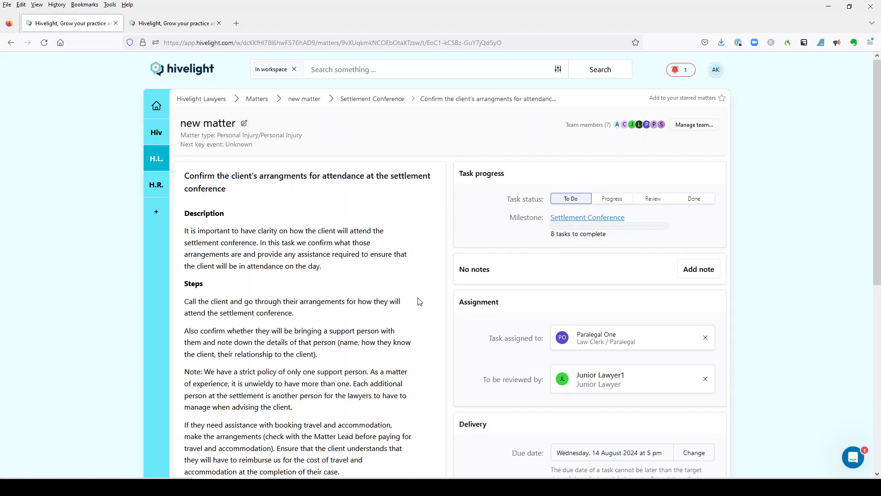
{"action": "scroll", "coordinate": [419, 302], "scroll_direction": "down", "scroll_amount": 1}
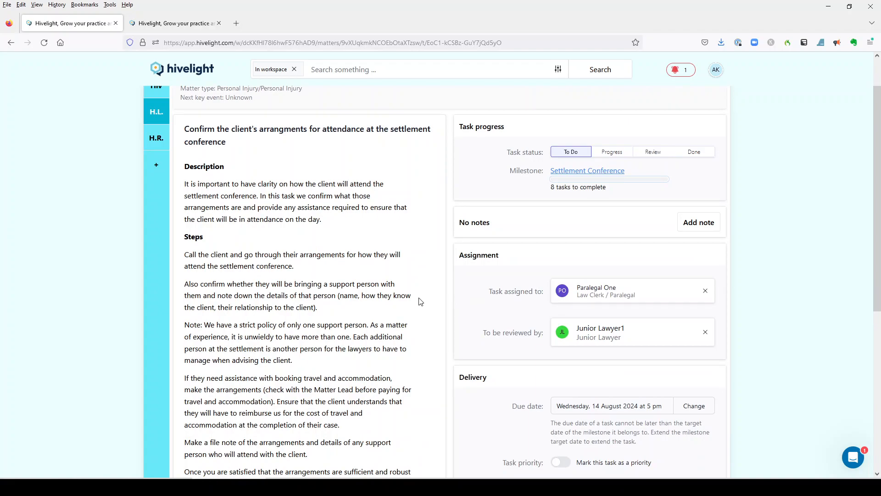
{"action": "scroll", "coordinate": [418, 302], "scroll_direction": "down", "scroll_amount": 3}
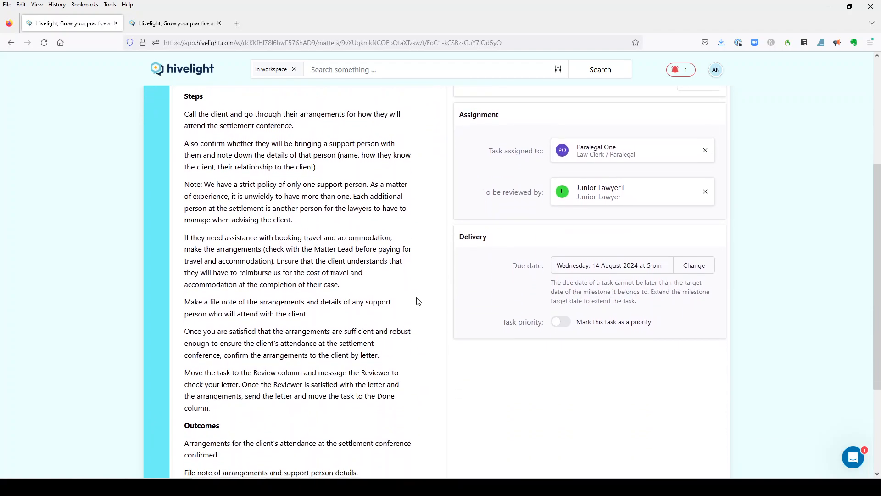
{"action": "scroll", "coordinate": [419, 302], "scroll_direction": "down", "scroll_amount": 1}
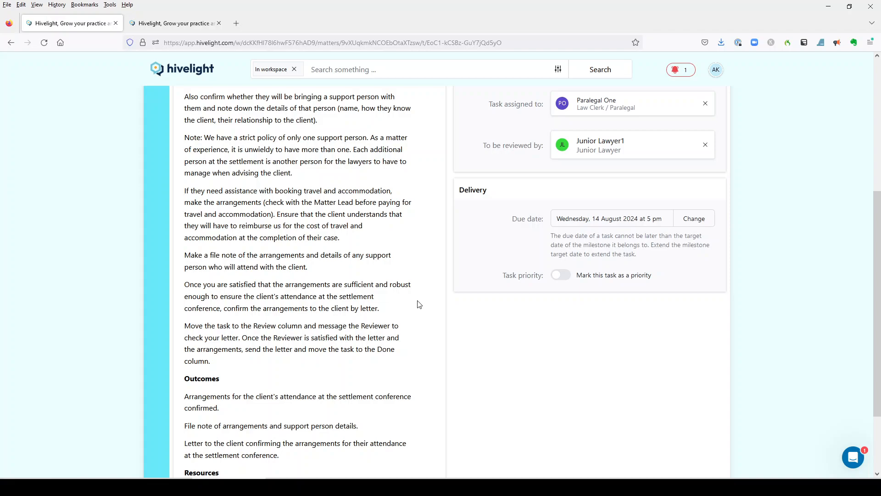
{"action": "scroll", "coordinate": [419, 305], "scroll_direction": "up", "scroll_amount": 4}
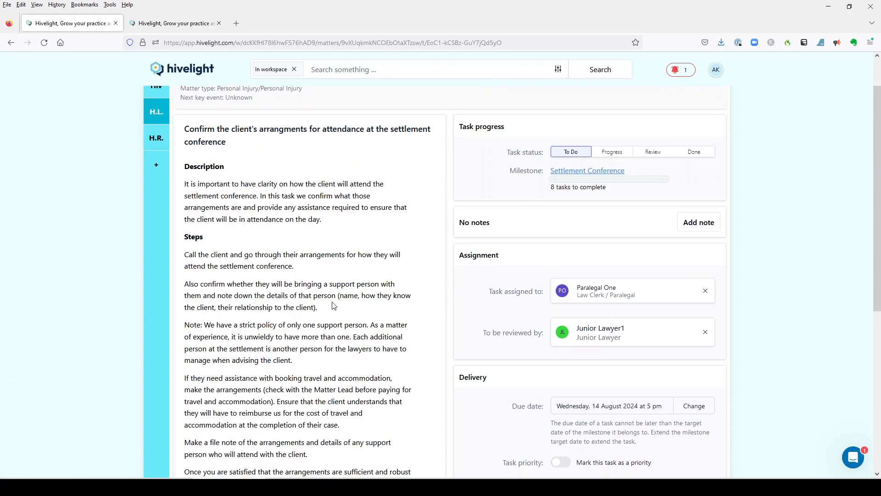
{"action": "scroll", "coordinate": [419, 299], "scroll_direction": "up", "scroll_amount": 1}
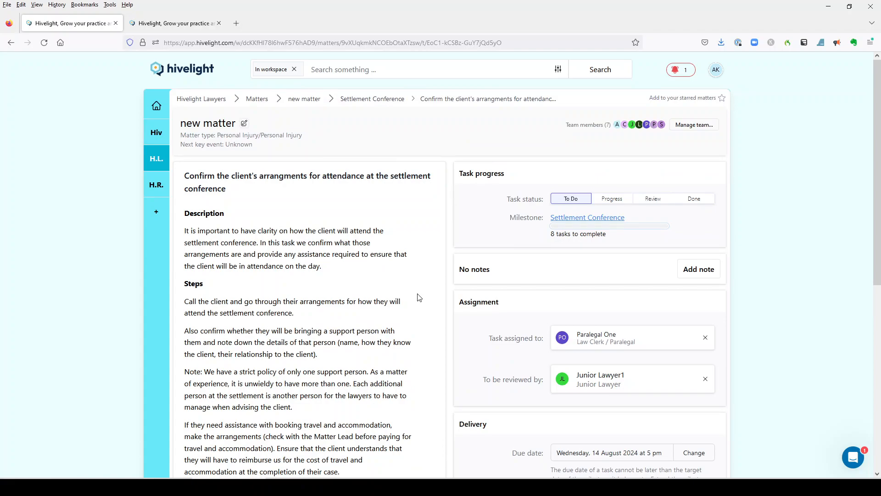
{"action": "left_click", "coordinate": [398, 102]}
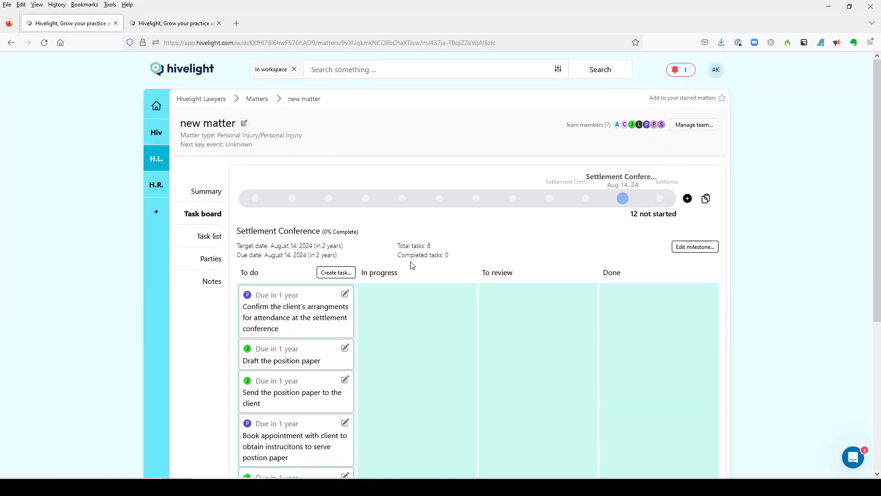
Open the Claim served on defendant(s) milestone, view its editable settings and close them without saving
{"action": "left_click", "coordinate": [365, 199]}
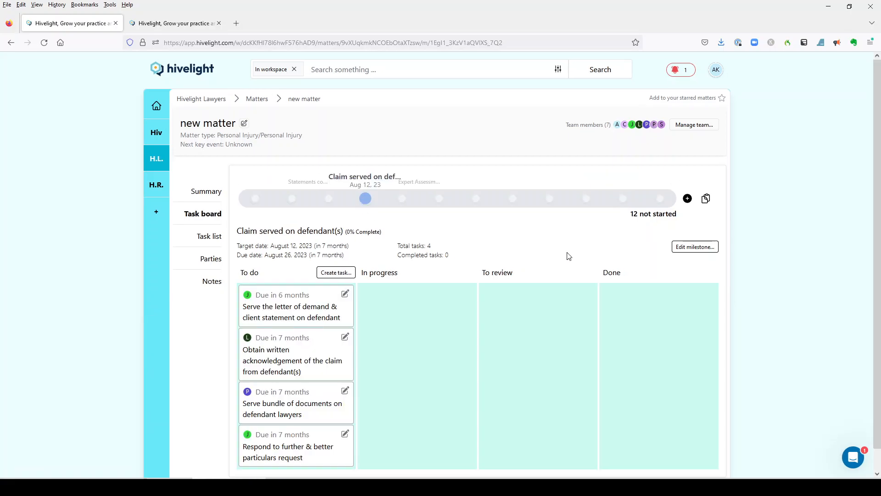
{"action": "left_click", "coordinate": [695, 247]}
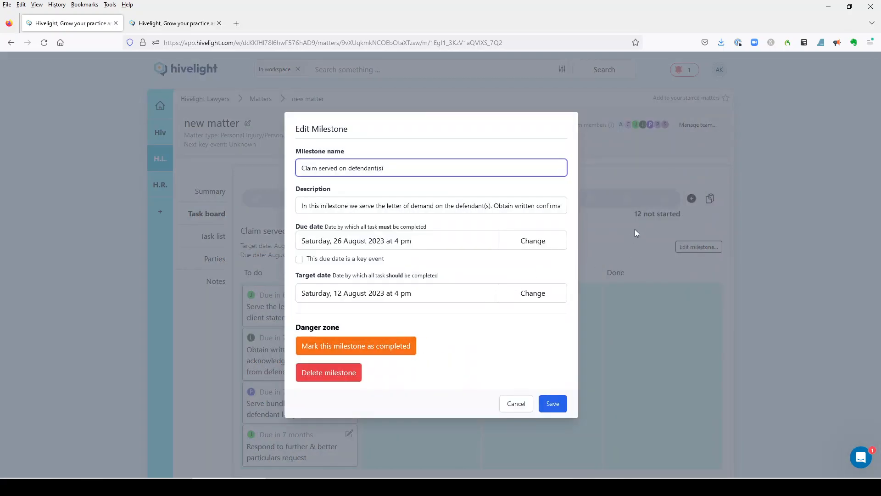
{"action": "left_click", "coordinate": [618, 230]}
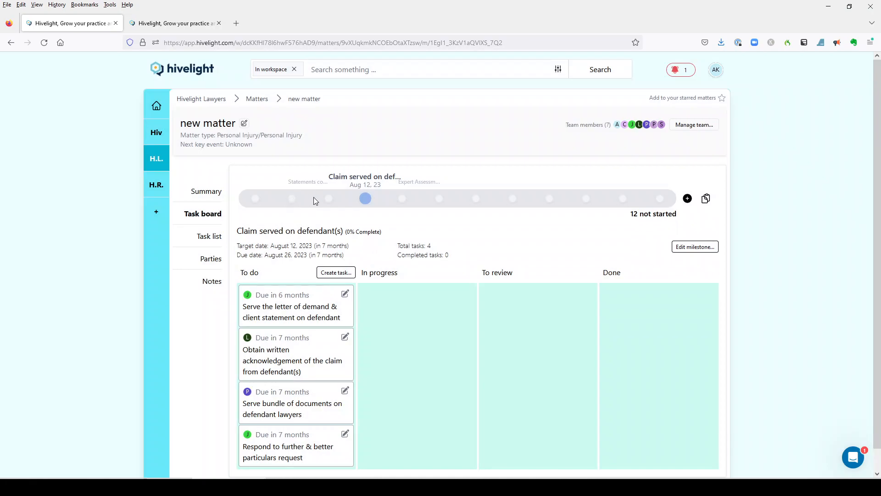